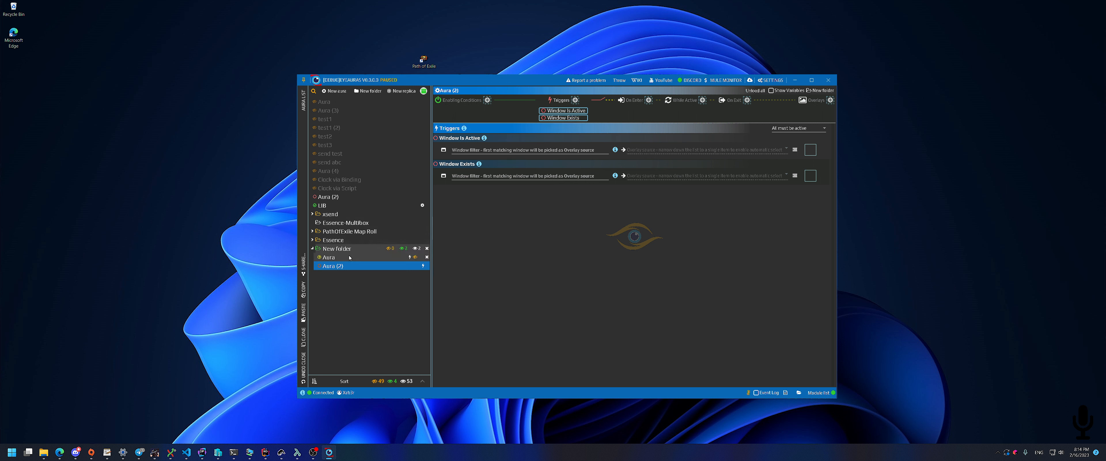
- Set the window filter of the Window Exists trigger to notepad in the first Aura of New folder
{"action": "left_click", "coordinate": [348, 257]}
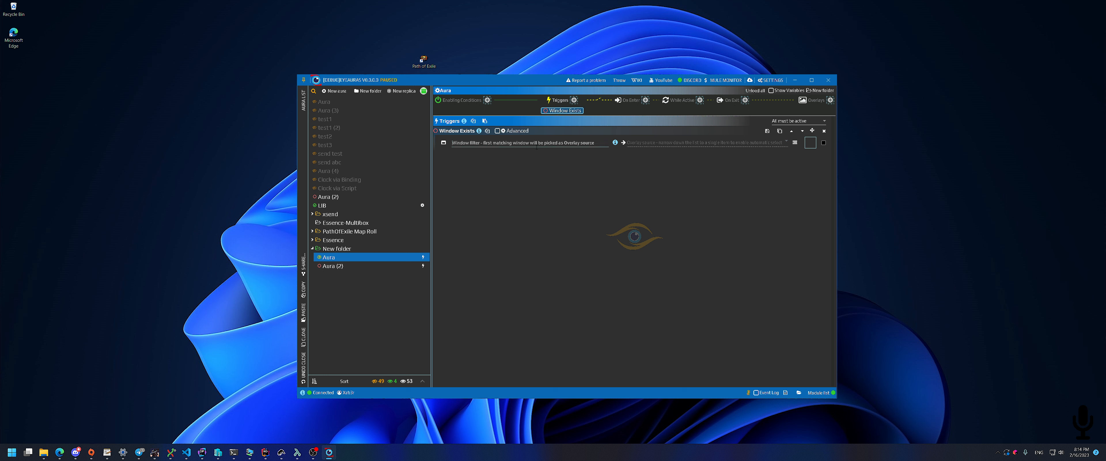
{"action": "type", "text": "notepad"}
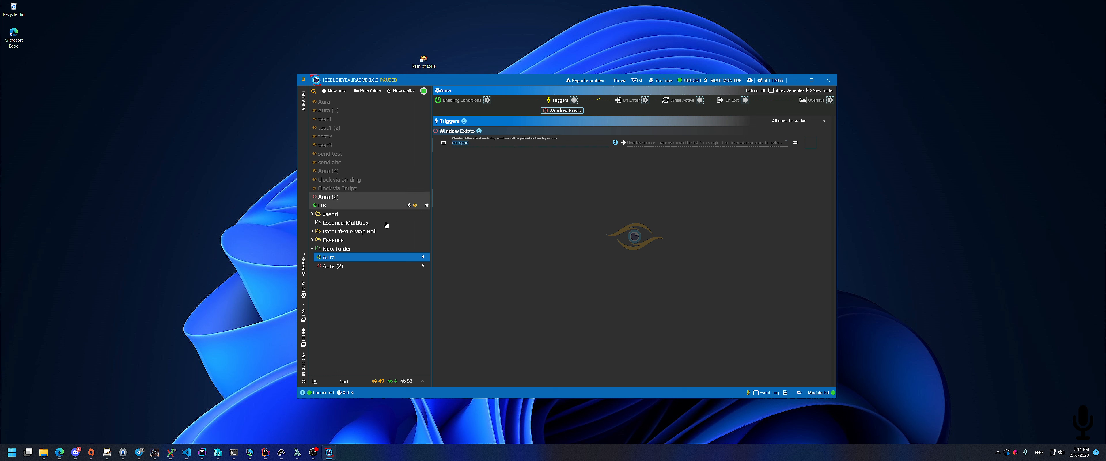
{"action": "left_click", "coordinate": [345, 266]}
{"action": "left_click", "coordinate": [368, 258]}
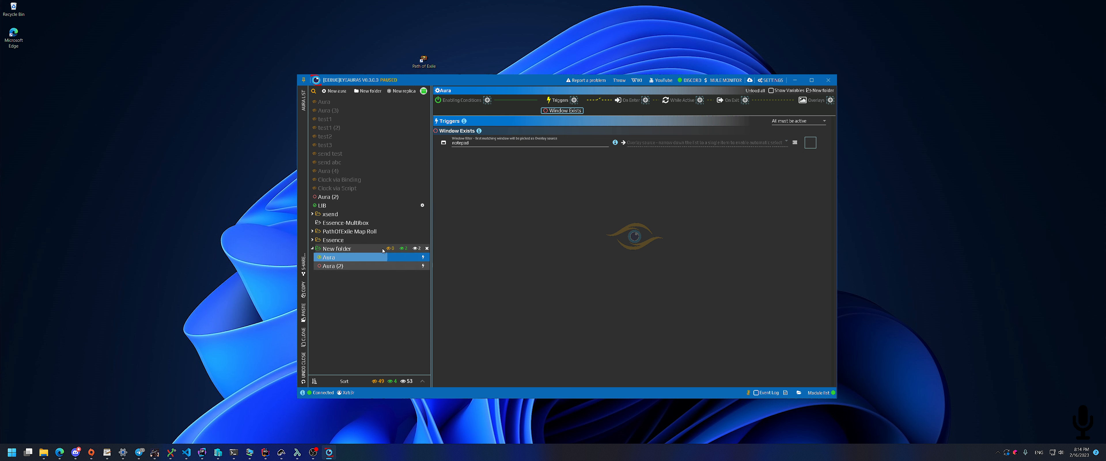
- Set the window filter to notepad in both the Window Is Active and Window Exists triggers of New folder's Aura (2)
{"action": "left_click", "coordinate": [368, 265]}
{"action": "left_click", "coordinate": [479, 151]}
{"action": "type", "text": "notepad"}
{"action": "left_click", "coordinate": [478, 176]}
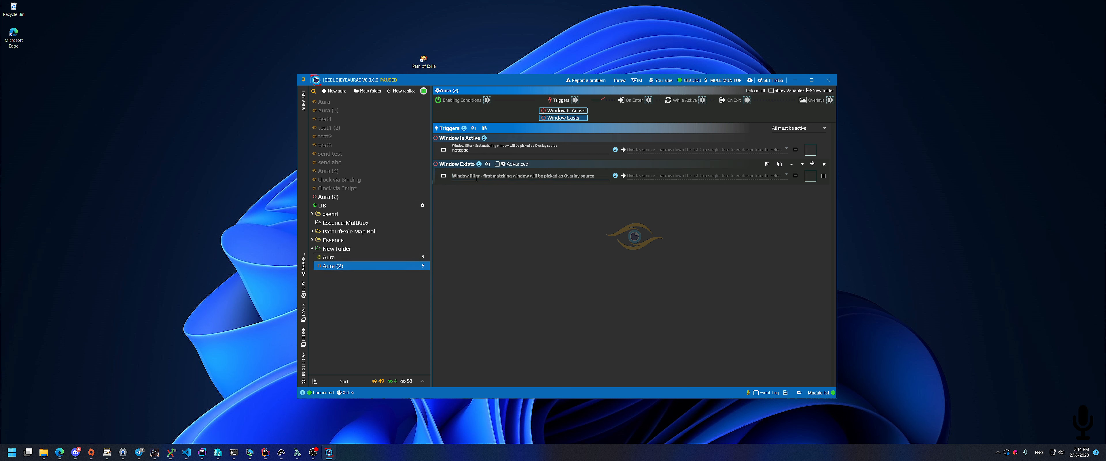
{"action": "type", "text": "notepad"}
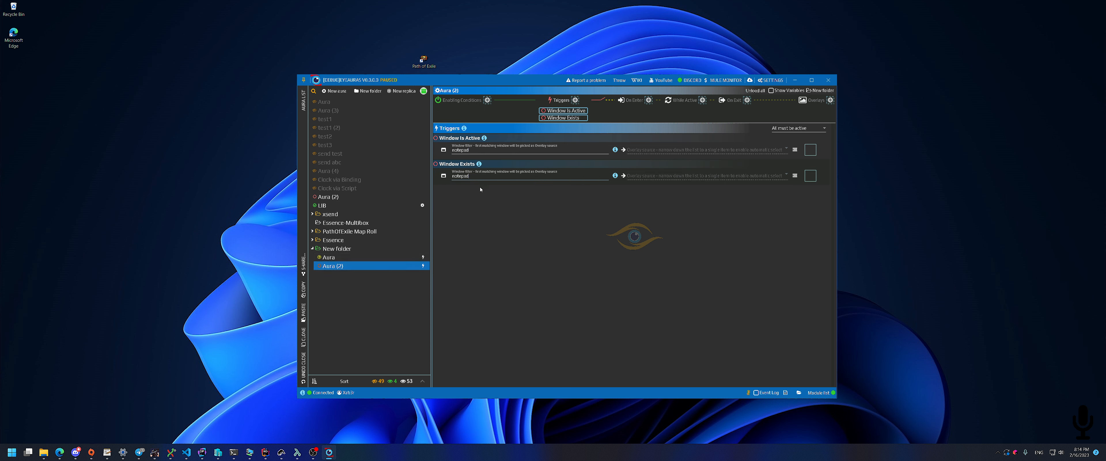
{"action": "left_click", "coordinate": [339, 257]}
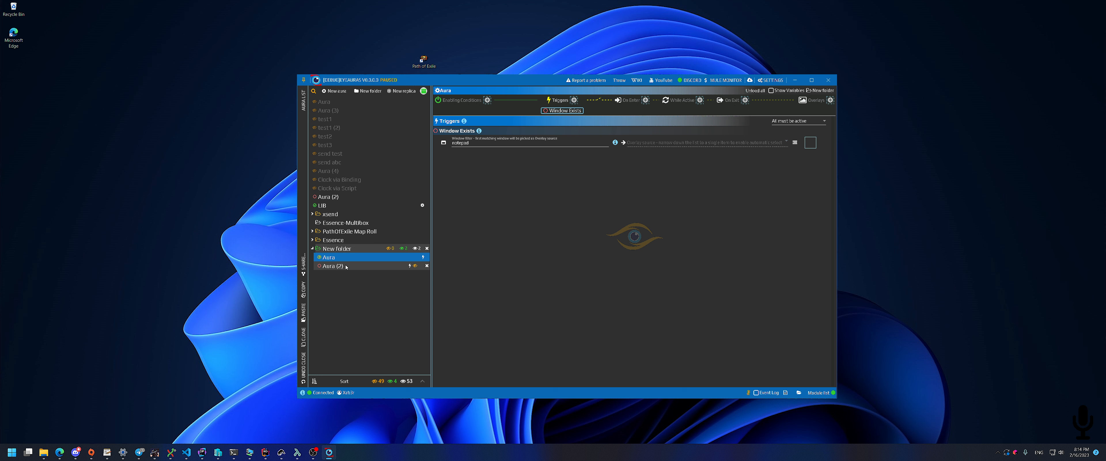
{"action": "left_click", "coordinate": [346, 266]}
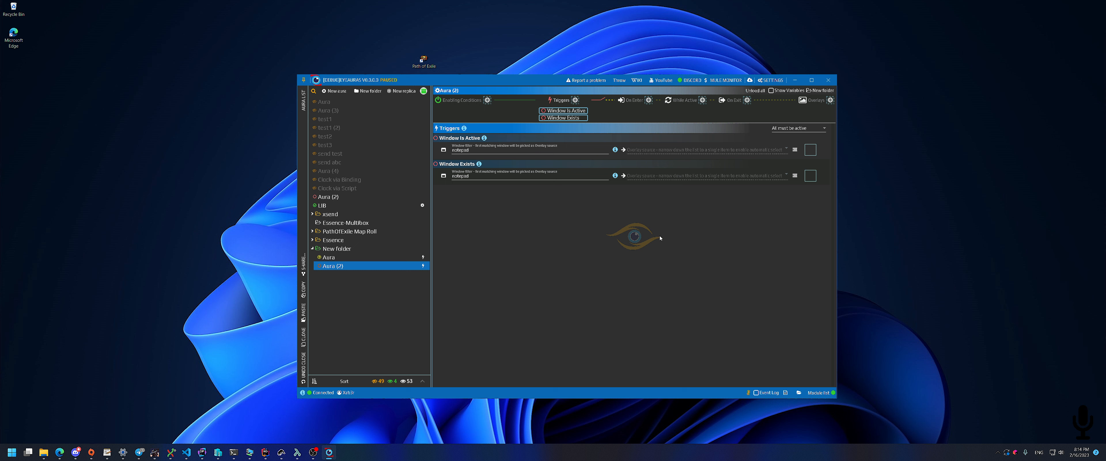
- Set New folder's default target window to abcd, apply it to all, and check the triggers of Aura and Aura (2)
{"action": "left_click", "coordinate": [356, 249]}
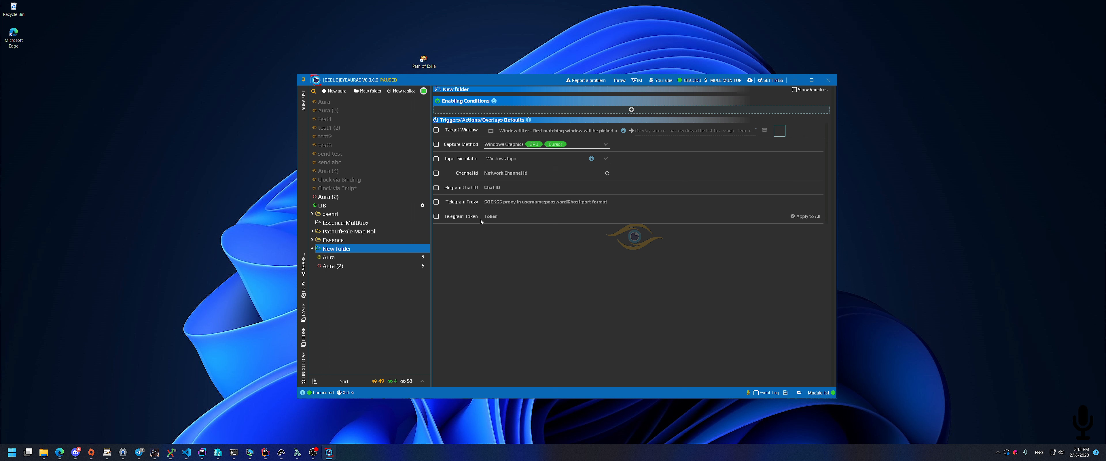
{"action": "left_click", "coordinate": [464, 132]}
{"action": "type", "text": "abcd"}
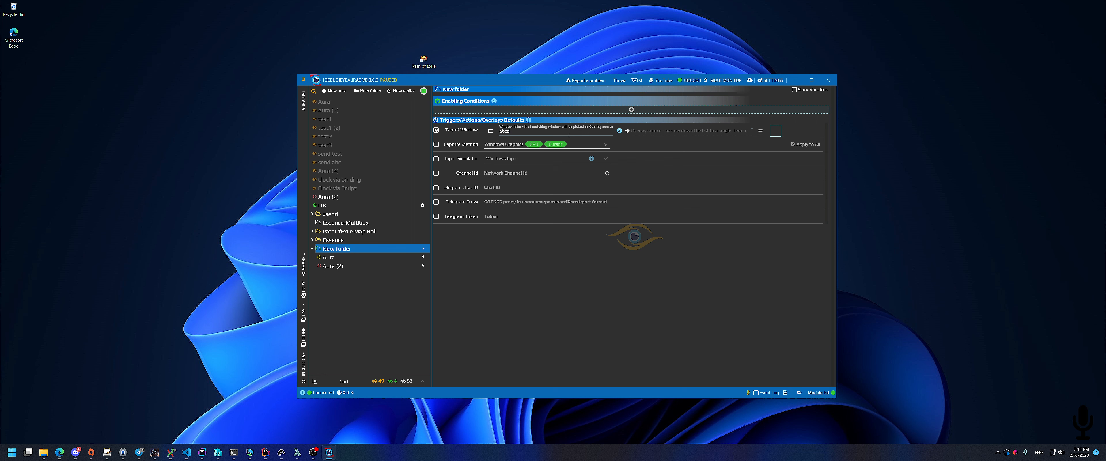
{"action": "mouse_move", "coordinate": [811, 132]}
{"action": "left_click", "coordinate": [328, 257]}
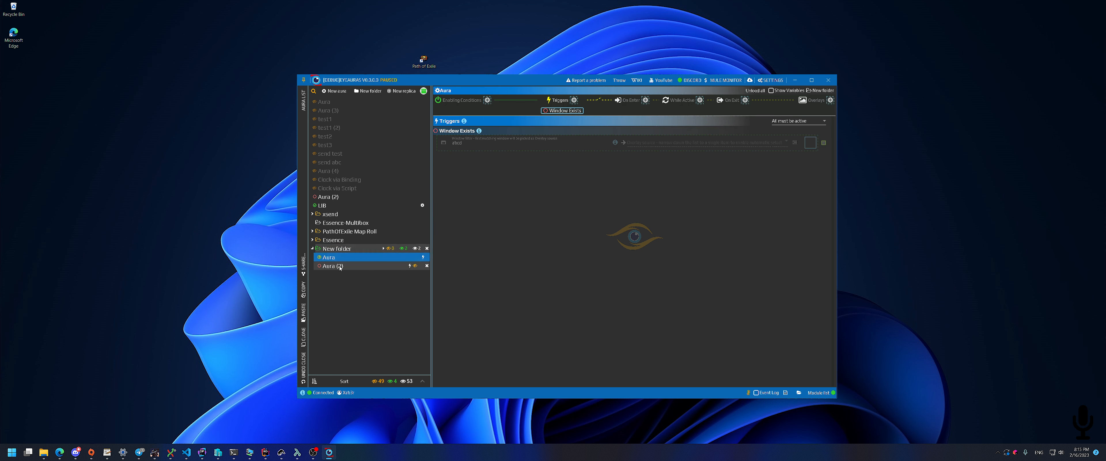
{"action": "left_click", "coordinate": [340, 266]}
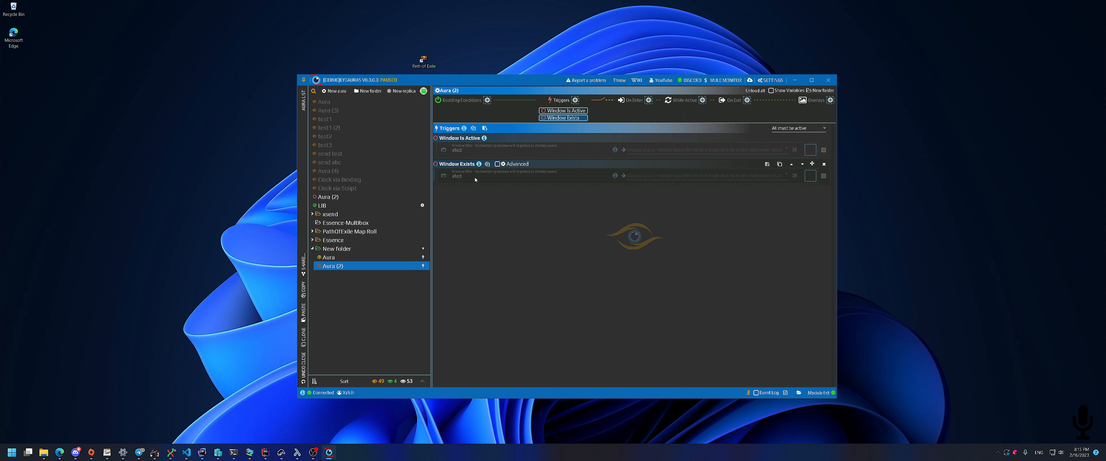
{"action": "left_click", "coordinate": [328, 257]}
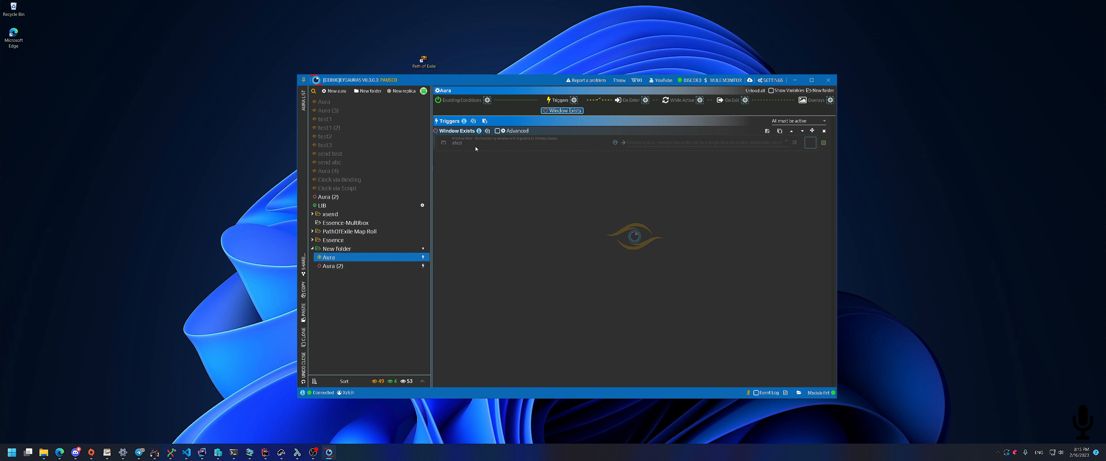
{"action": "key", "text": "Down"}
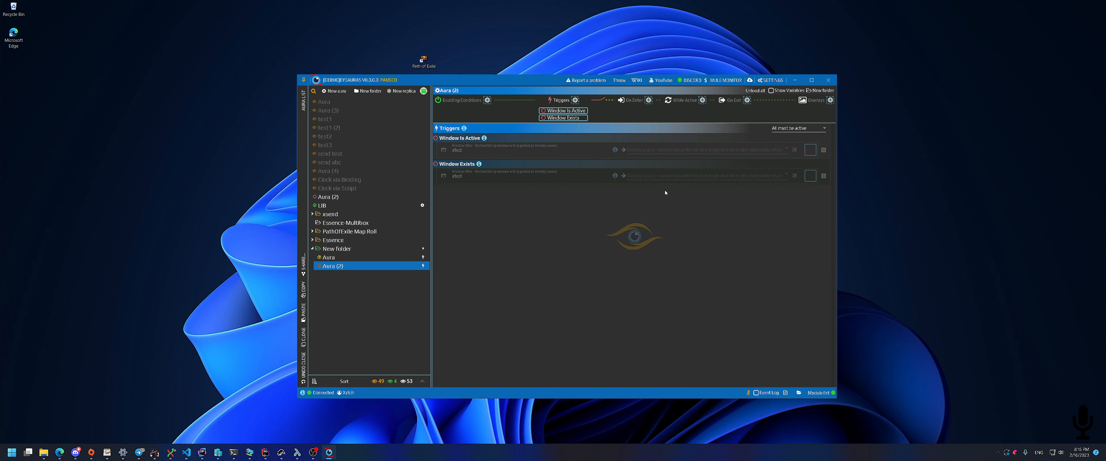
- Unbind the Window Exists filter of Aura (2) from the folder default, trying a reset to default, and append asdfasdf to it
{"action": "right_click", "coordinate": [824, 176]}
{"action": "left_click", "coordinate": [840, 182]}
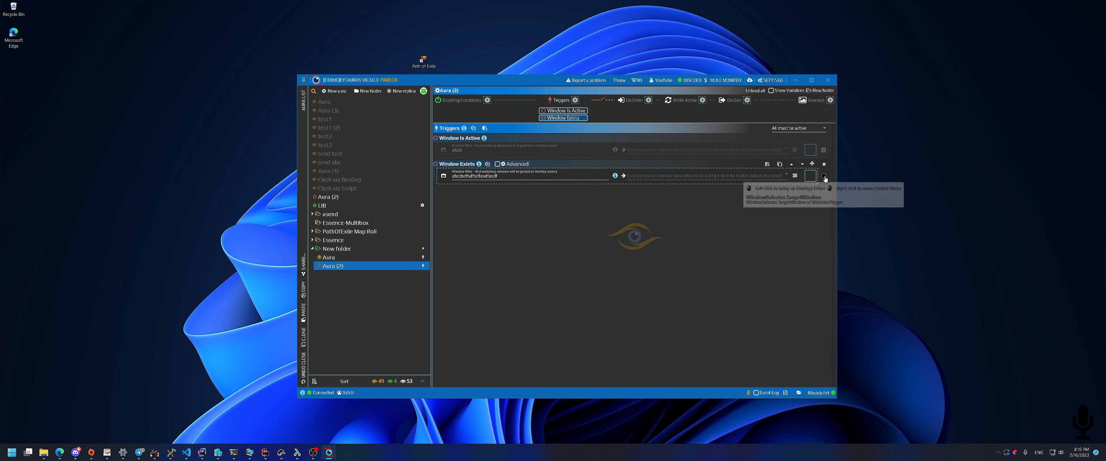
{"action": "right_click", "coordinate": [825, 177]}
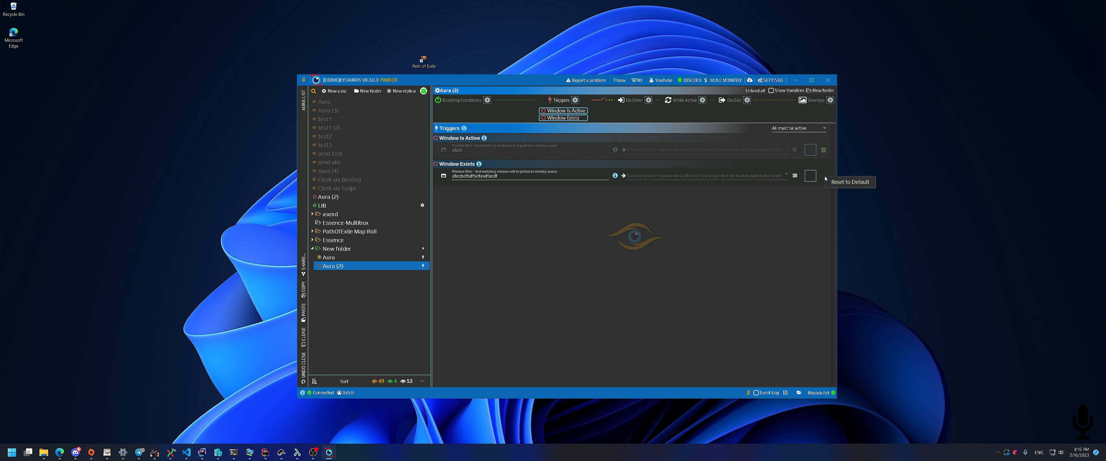
{"action": "left_click", "coordinate": [849, 182]}
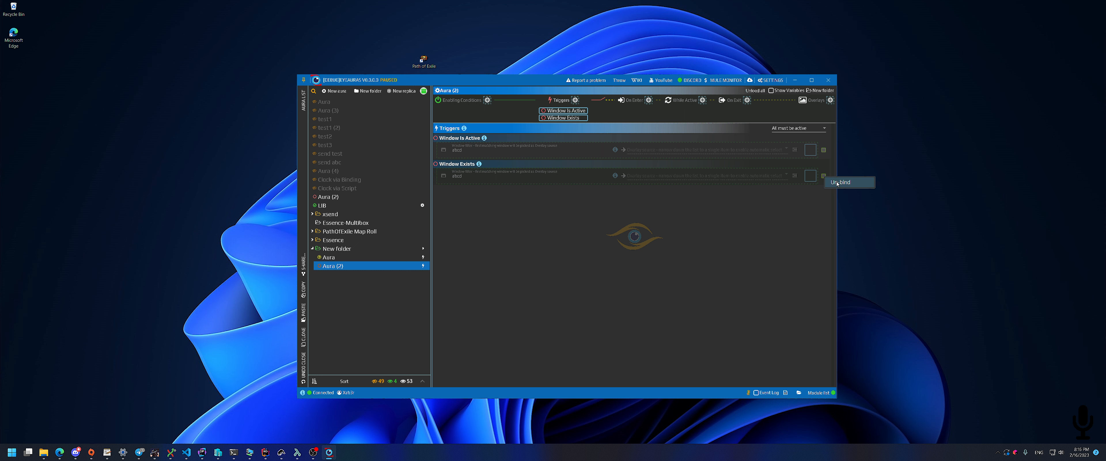
{"action": "type", "text": "asdfasdf"}
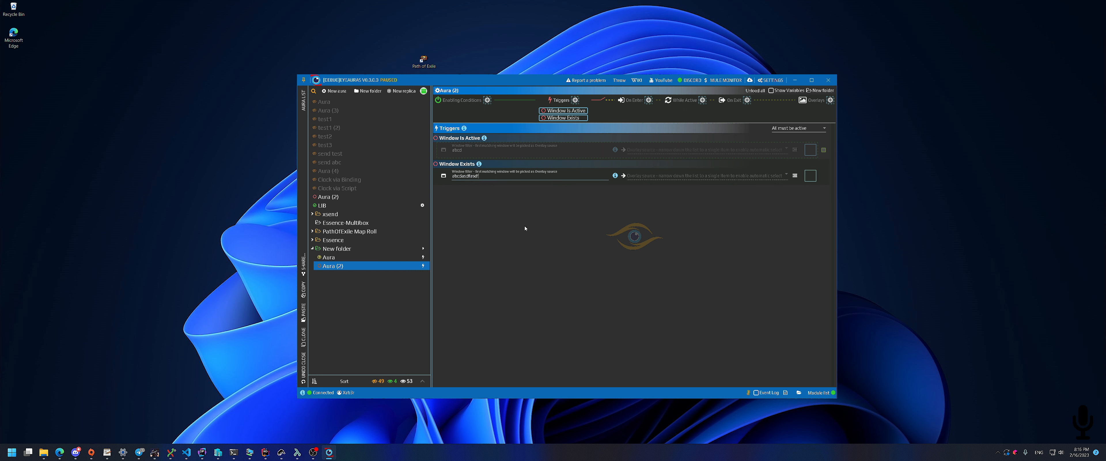
- Set New folder's default target window to notepad and check the trigger filters of Aura and Aura (2)
{"action": "left_click", "coordinate": [349, 252]}
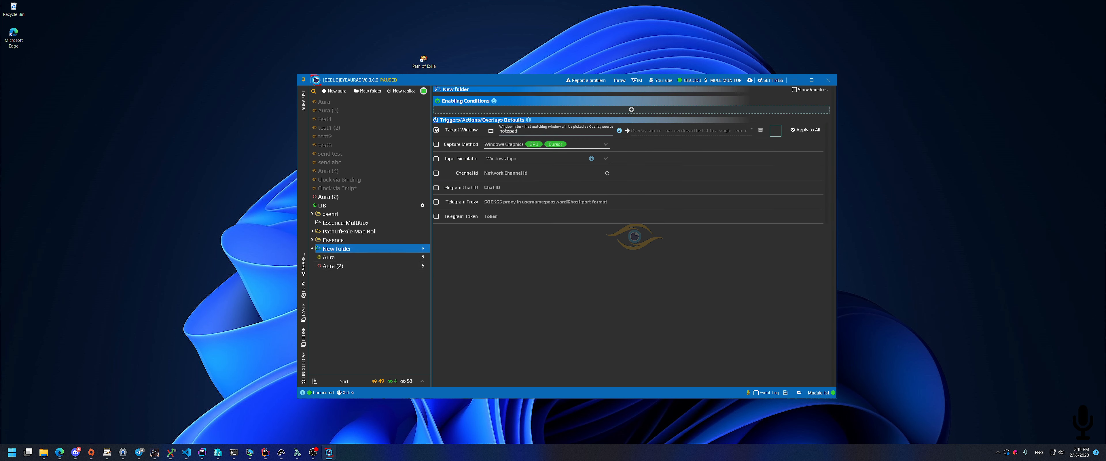
{"action": "left_click", "coordinate": [355, 257]}
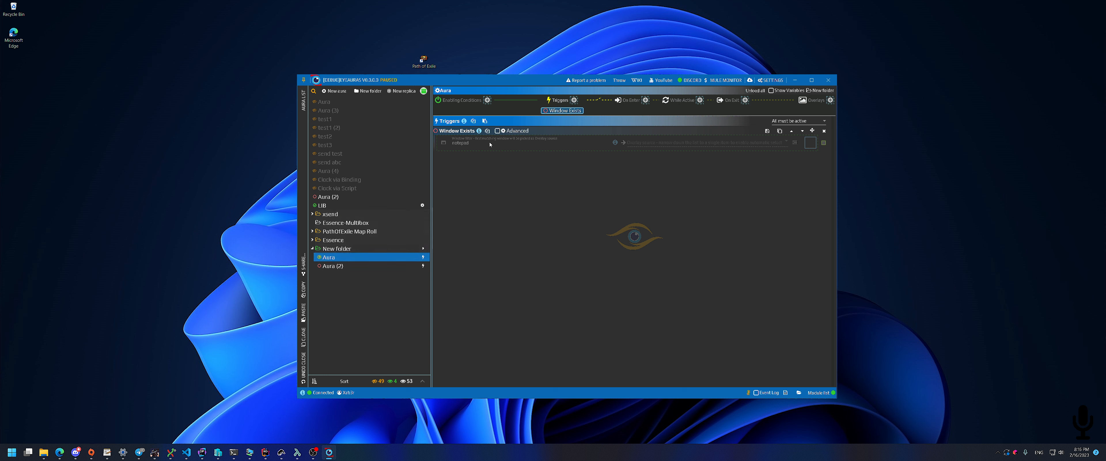
{"action": "left_click", "coordinate": [374, 266]}
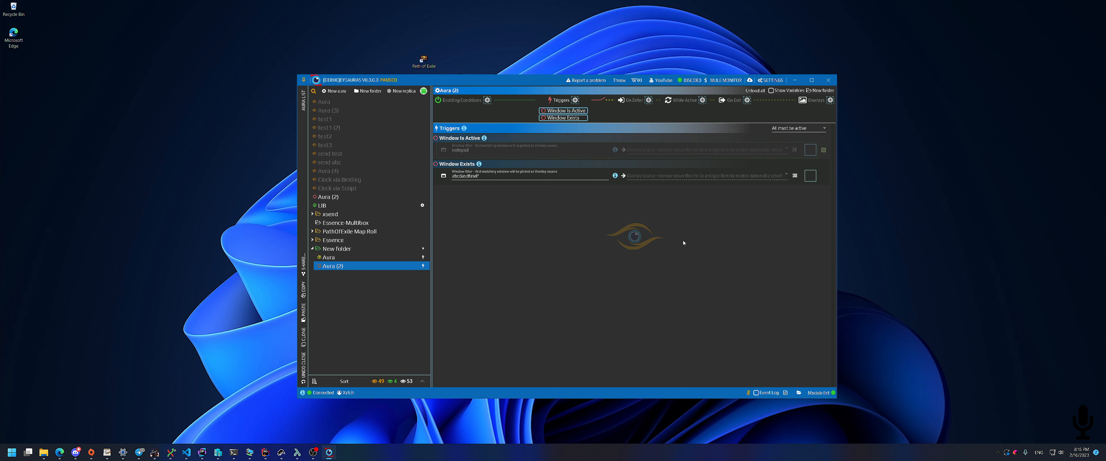
{"action": "left_click", "coordinate": [339, 248]}
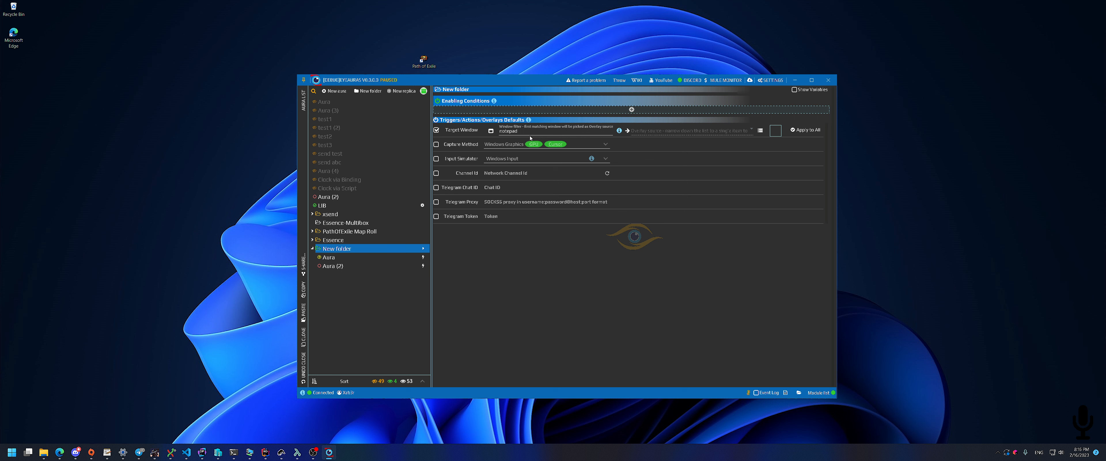
{"action": "left_click_drag", "start_coordinate": [525, 132], "coordinate": [439, 132]}
- Add an Image Search trigger to Aura (2) to view its inherited target window, and remove the trigger
{"action": "left_click", "coordinate": [346, 267]}
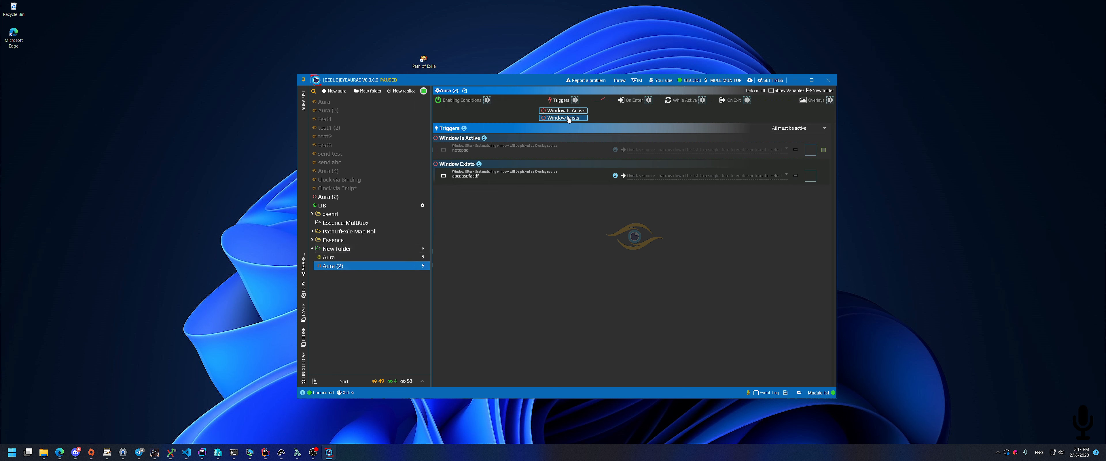
{"action": "left_click", "coordinate": [575, 100]}
{"action": "left_click", "coordinate": [593, 172]}
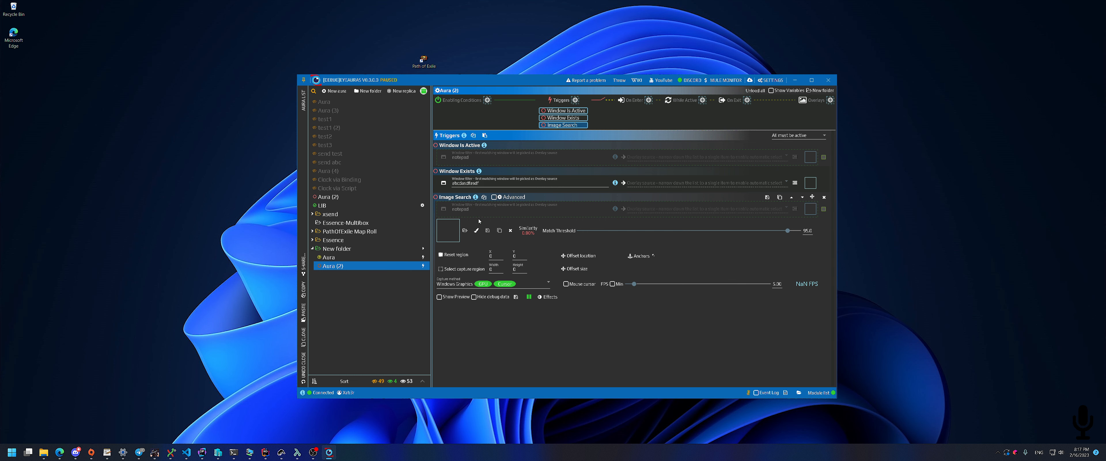
{"action": "left_click", "coordinate": [824, 197]}
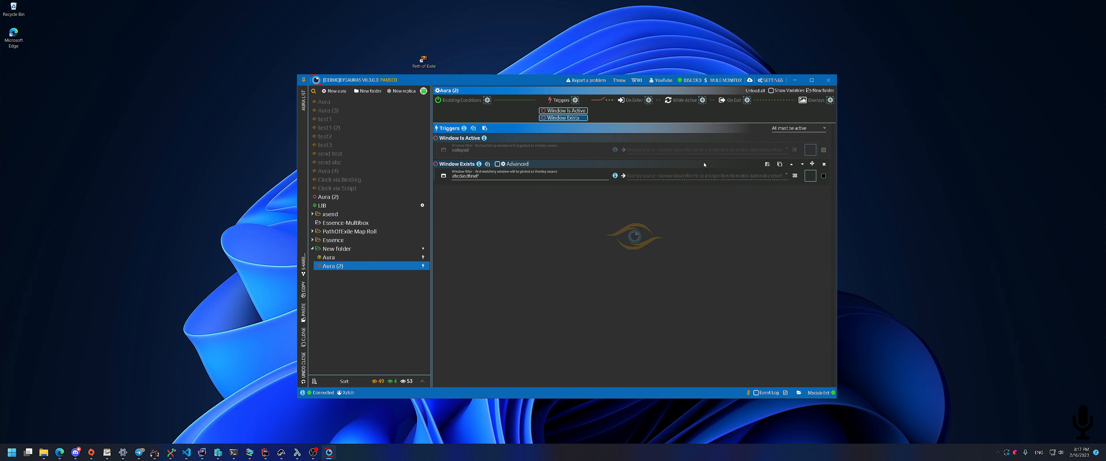
- Add a Send Text action to the On Enter actions of Aura (2) to view its target window, and remove the action
{"action": "left_click", "coordinate": [648, 100]}
{"action": "left_click", "coordinate": [670, 193]}
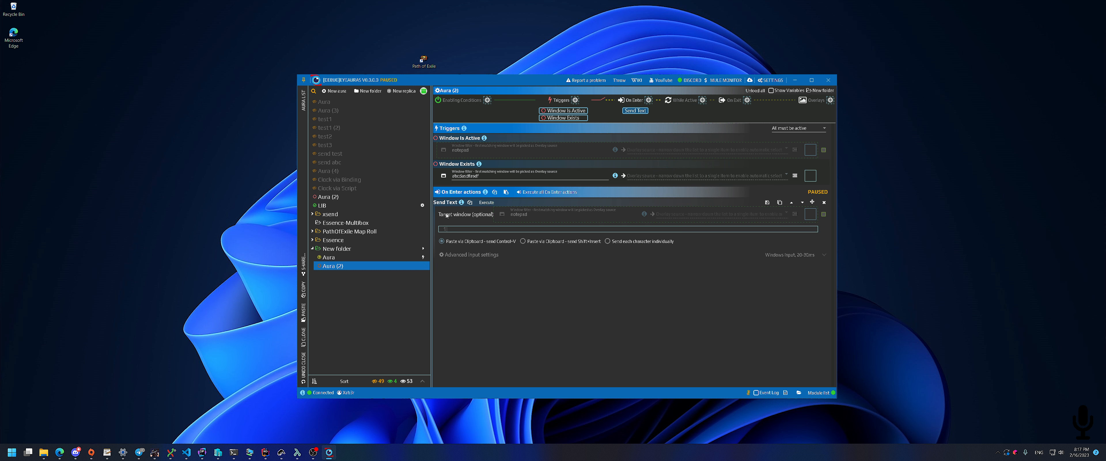
{"action": "left_click", "coordinate": [824, 202]}
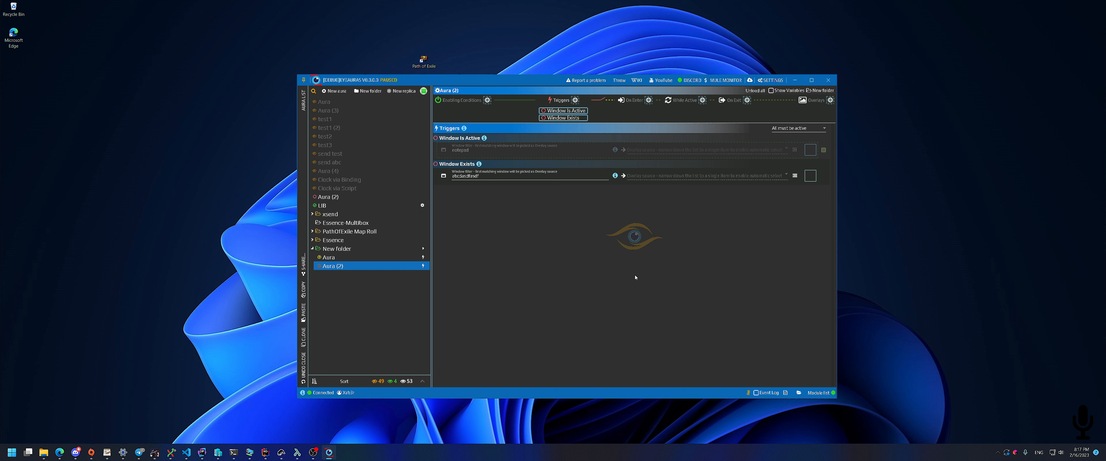
- Create a folder named Subfolder inside New folder
{"action": "left_click", "coordinate": [415, 249]}
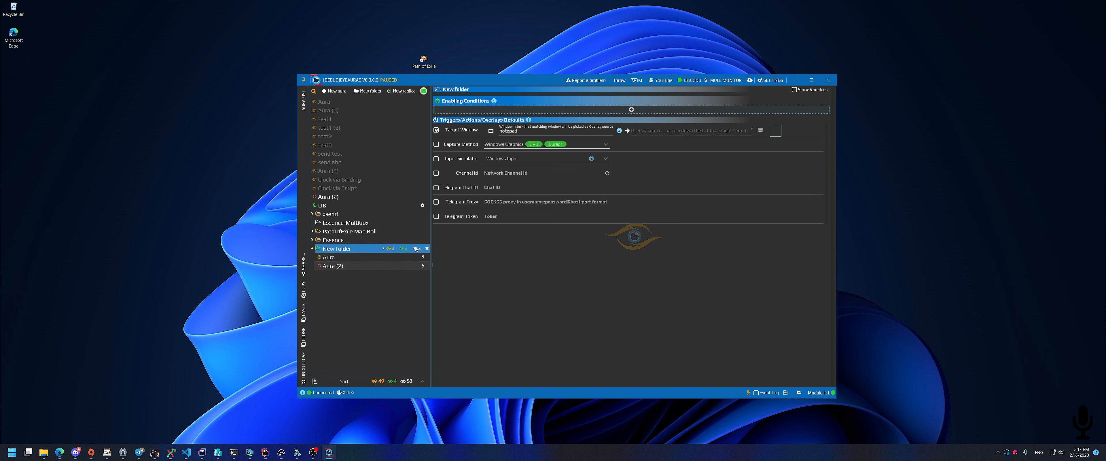
{"action": "key", "text": "ctrl+shift+n"}
{"action": "type", "text": "Subfolder"}
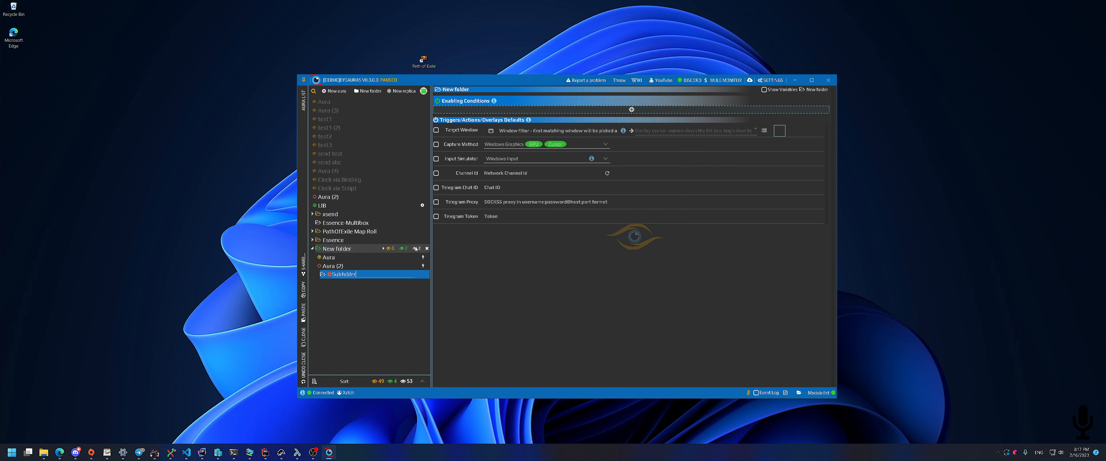
{"action": "key", "text": "Return"}
- Create a new aura inside Subfolder and add a Window Exists trigger to it
{"action": "key", "text": "ctrl+n"}
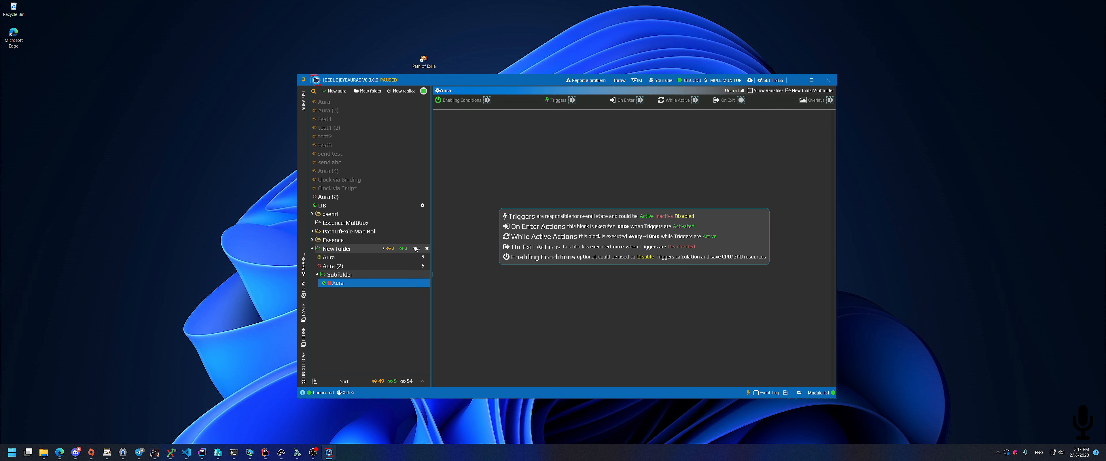
{"action": "left_click", "coordinate": [573, 100]}
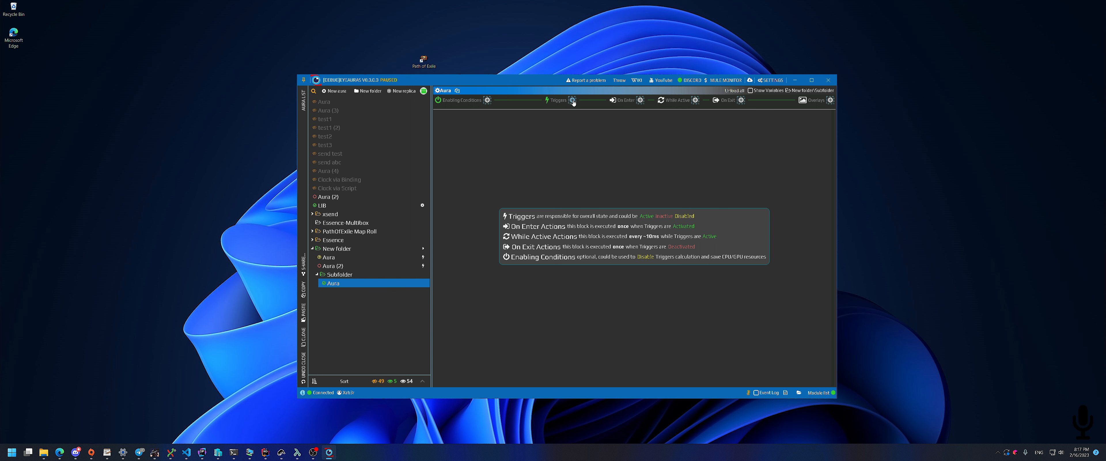
{"action": "left_click", "coordinate": [596, 225]}
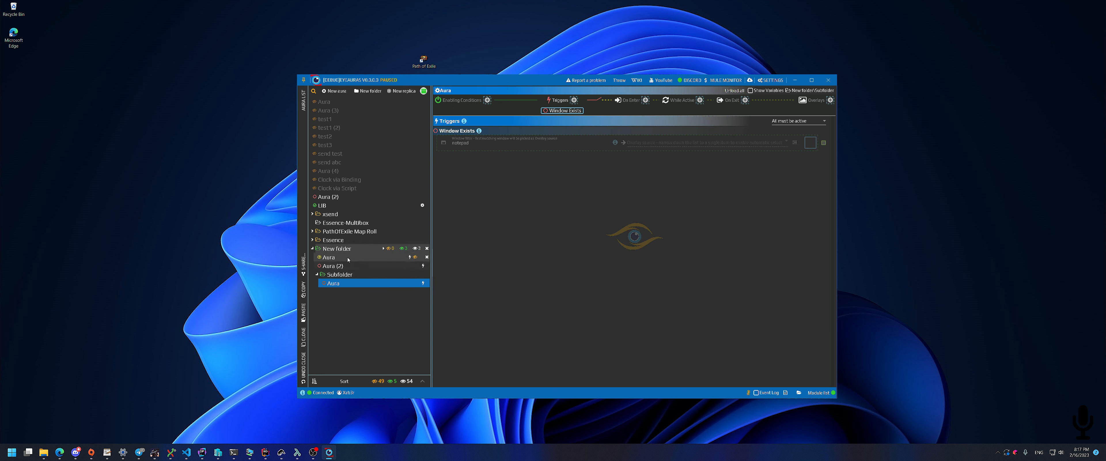
- Enable Subfolder's default target window with the filter word and compare the filters inherited by auras in Subfolder and New folder
{"action": "left_click", "coordinate": [351, 249]}
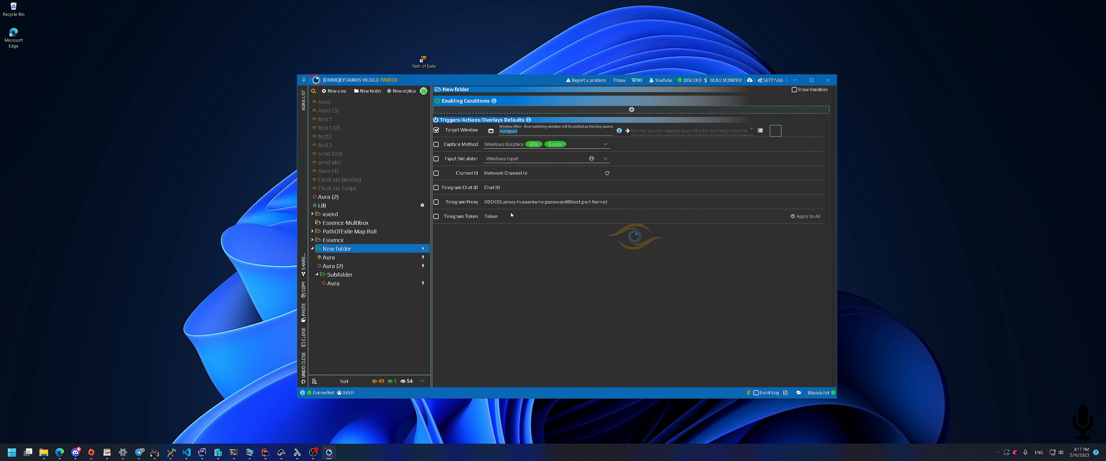
{"action": "left_click", "coordinate": [340, 275]}
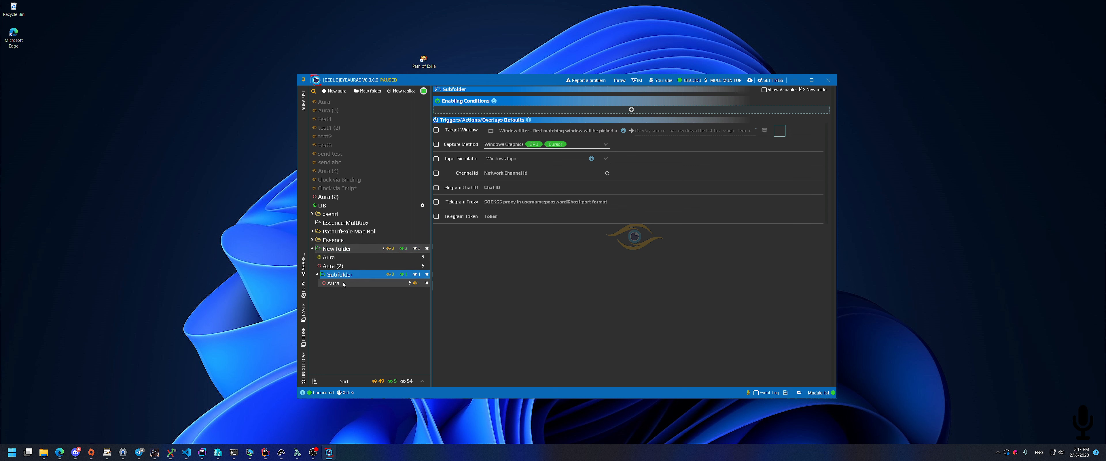
{"action": "left_click", "coordinate": [436, 130]}
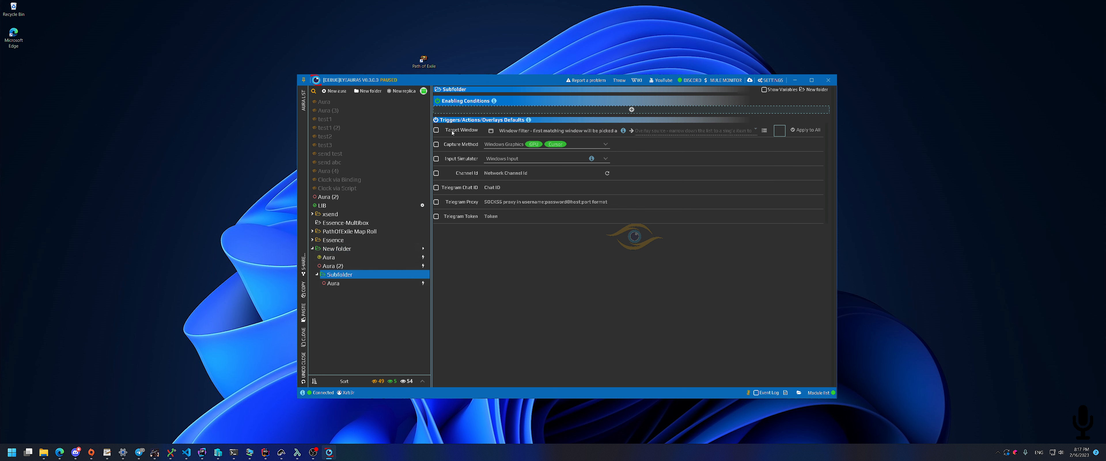
{"action": "left_click", "coordinate": [522, 129]}
{"action": "type", "text": "word"}
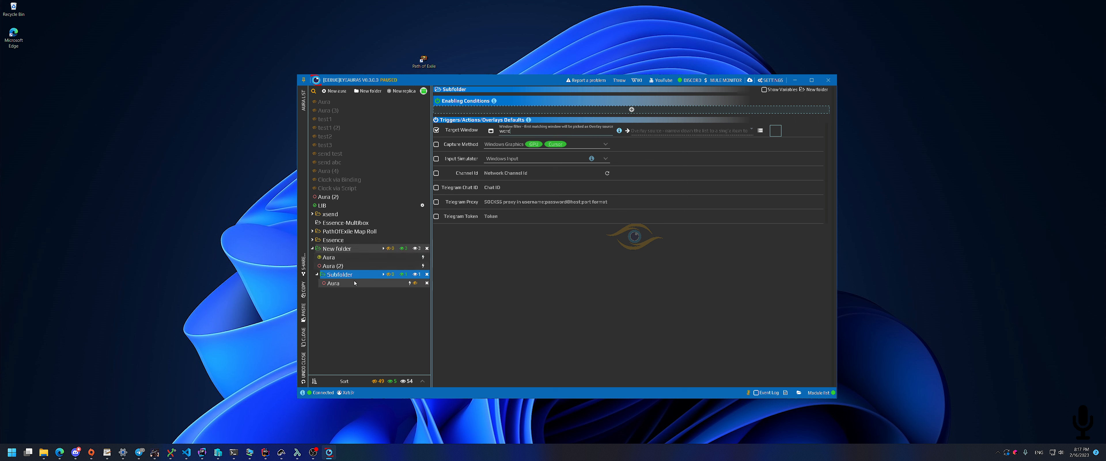
{"action": "left_click", "coordinate": [351, 286]}
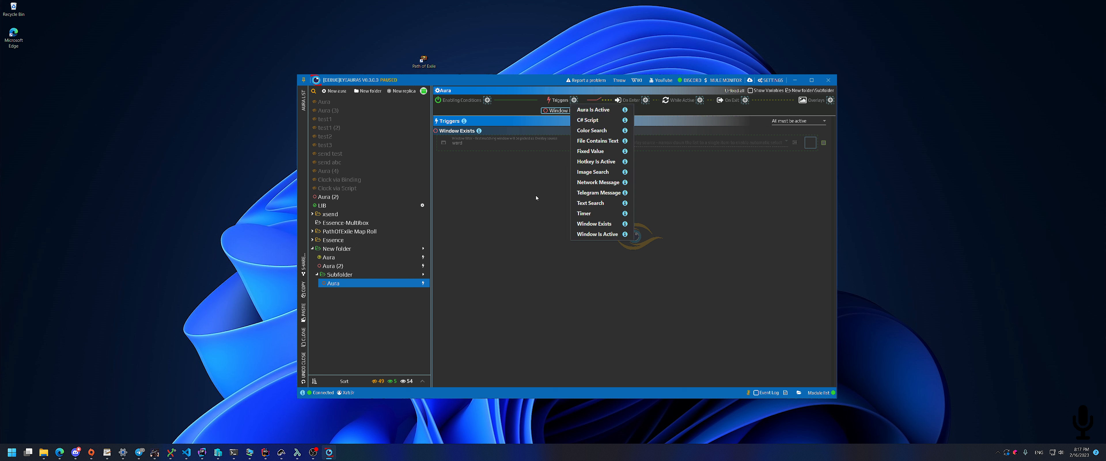
{"action": "left_click", "coordinate": [360, 276]}
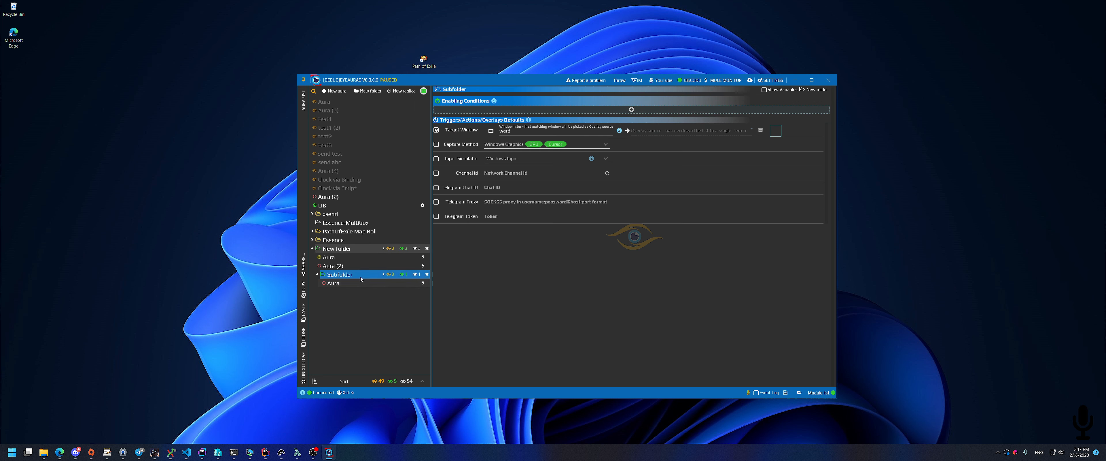
{"action": "left_click", "coordinate": [359, 250]}
{"action": "left_click", "coordinate": [352, 259]}
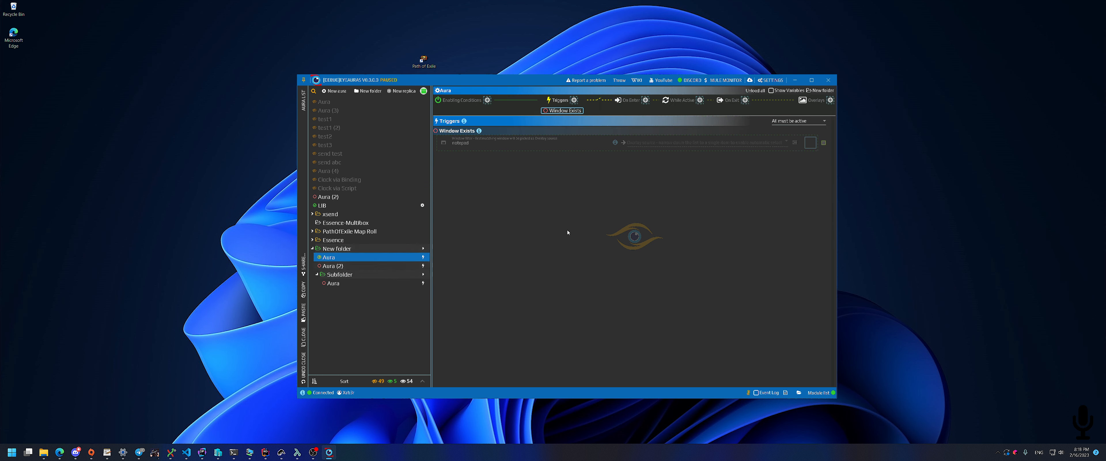
{"action": "left_click", "coordinate": [347, 274]}
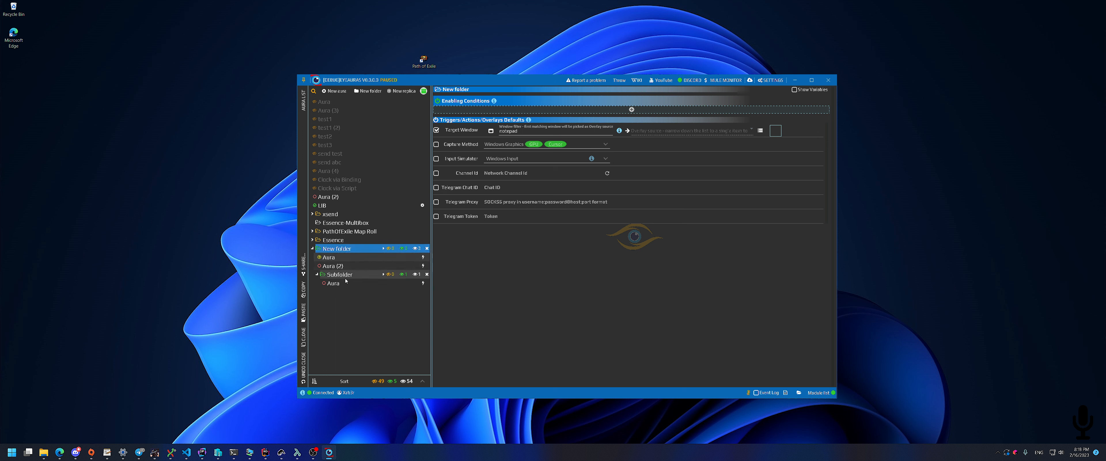